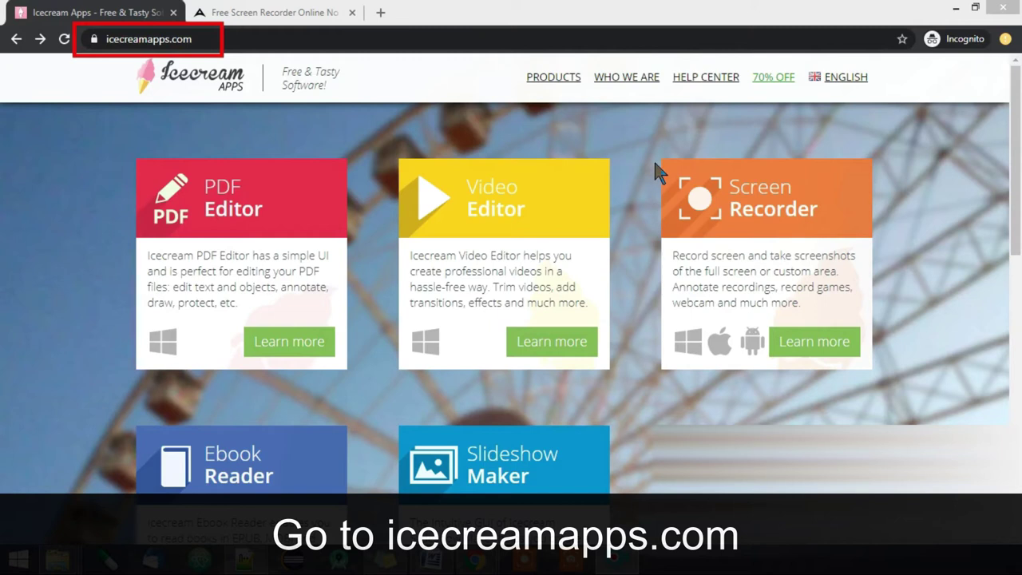
# Mark the Screen Recorder card, its Learn more link and the Free Download option with red boxes and arrows
pyautogui.moveTo(648, 149); pyautogui.dragTo(893, 381)
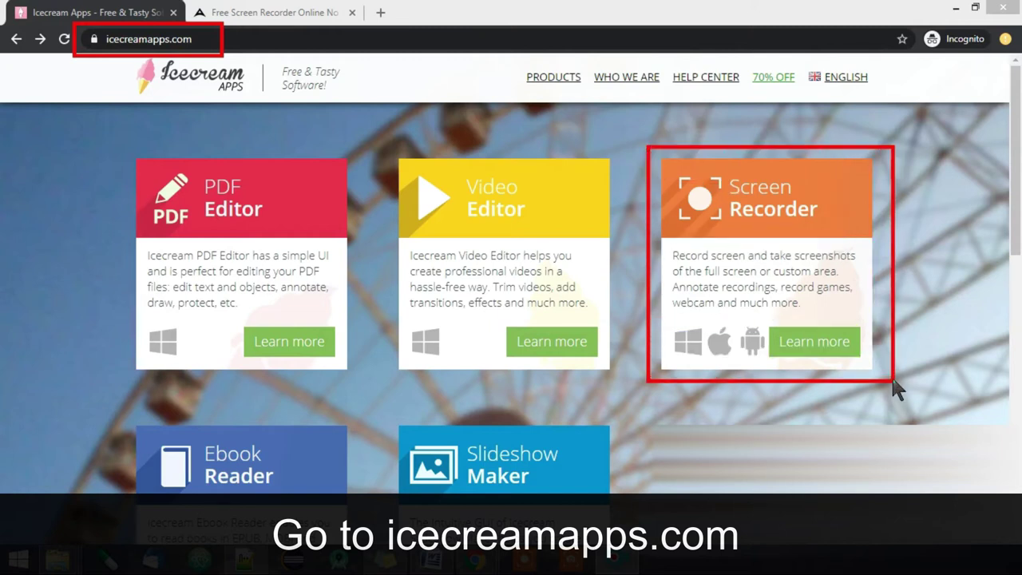
pyautogui.moveTo(846, 399); pyautogui.dragTo(827, 342)
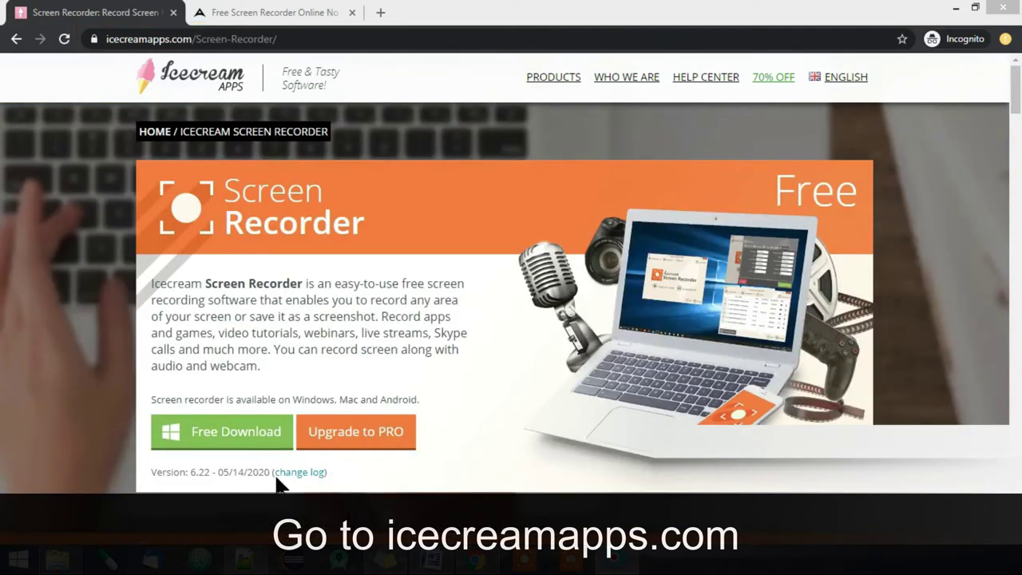
pyautogui.moveTo(231, 493); pyautogui.dragTo(233, 462)
pyautogui.moveTo(139, 402); pyautogui.dragTo(298, 450)
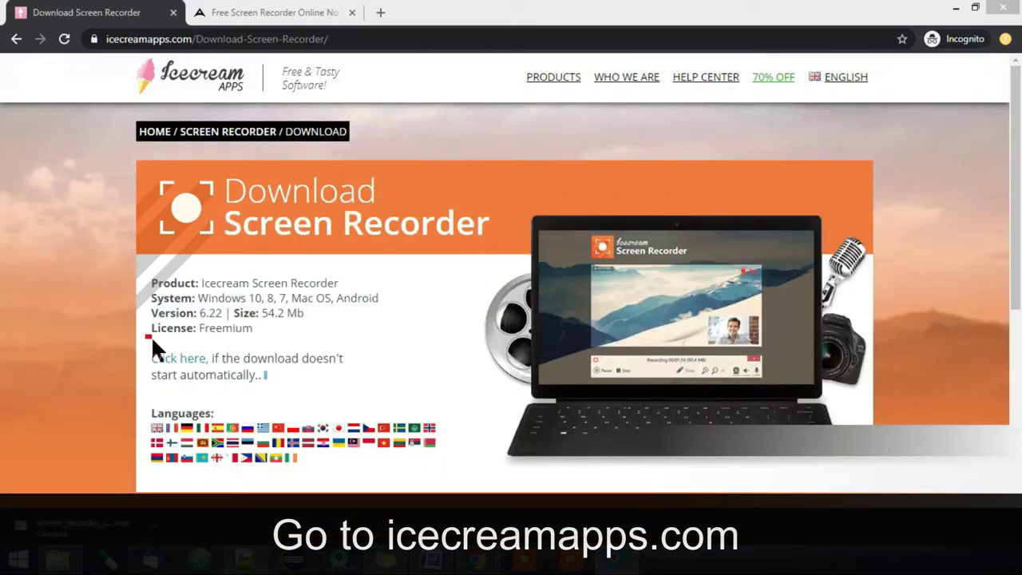
pyautogui.moveTo(151, 336); pyautogui.dragTo(370, 392)
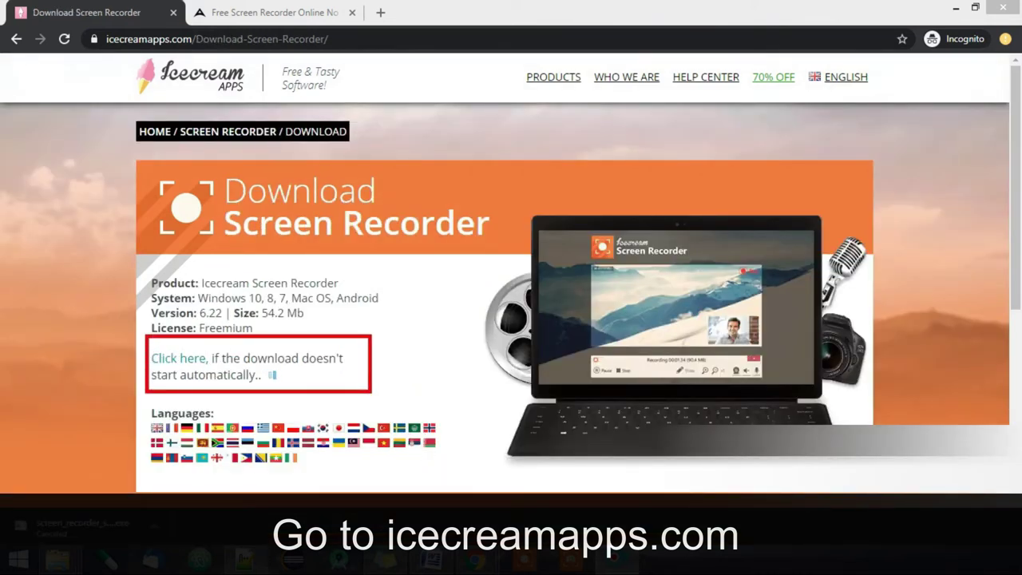
pyautogui.moveTo(96, 466); pyautogui.dragTo(99, 516)
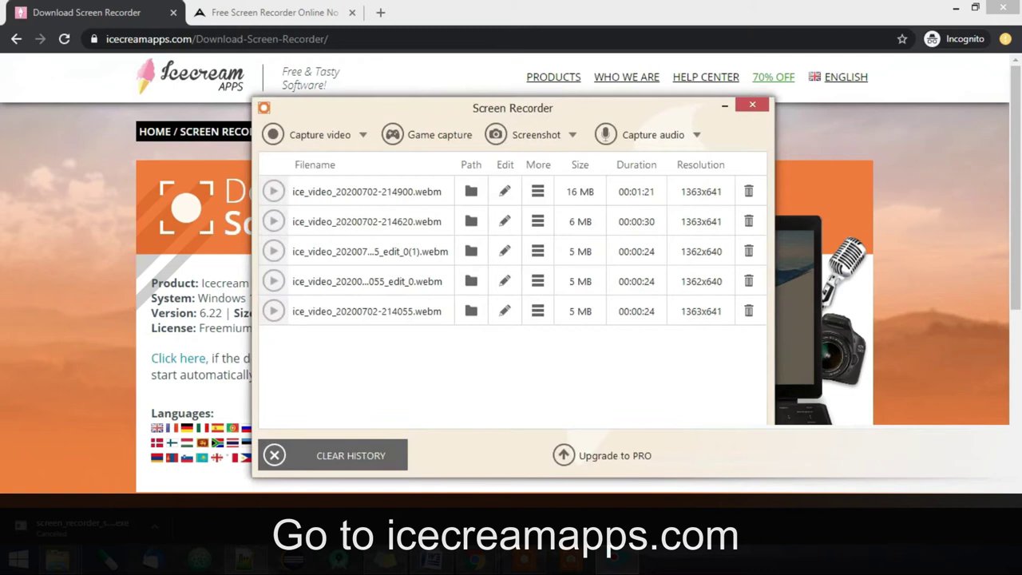
# Box the video and screenshot capture options, then start a fullscreen video capture with drawing tools
pyautogui.moveTo(257, 116); pyautogui.dragTo(384, 147)
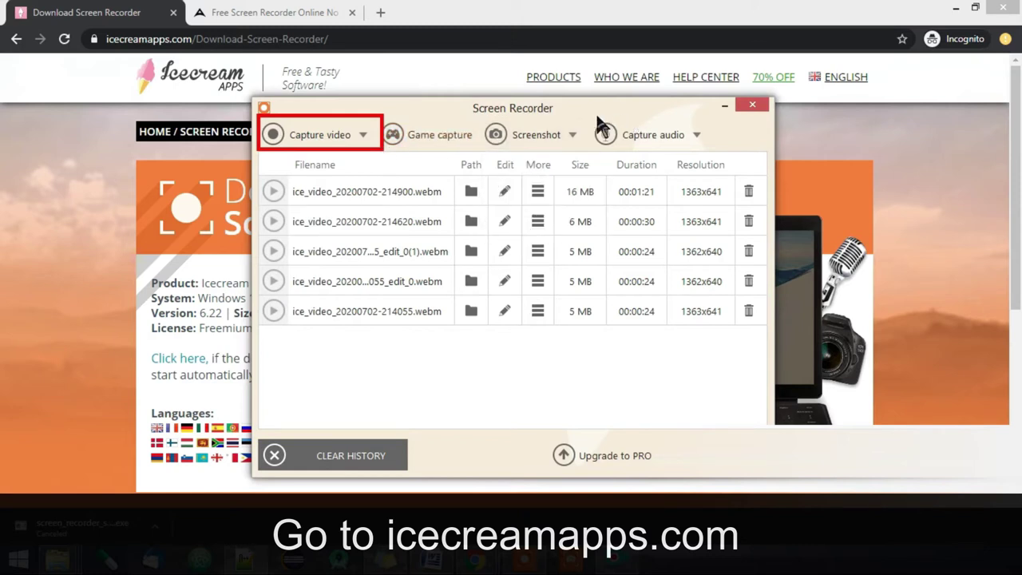
pyautogui.moveTo(473, 111); pyautogui.dragTo(604, 151)
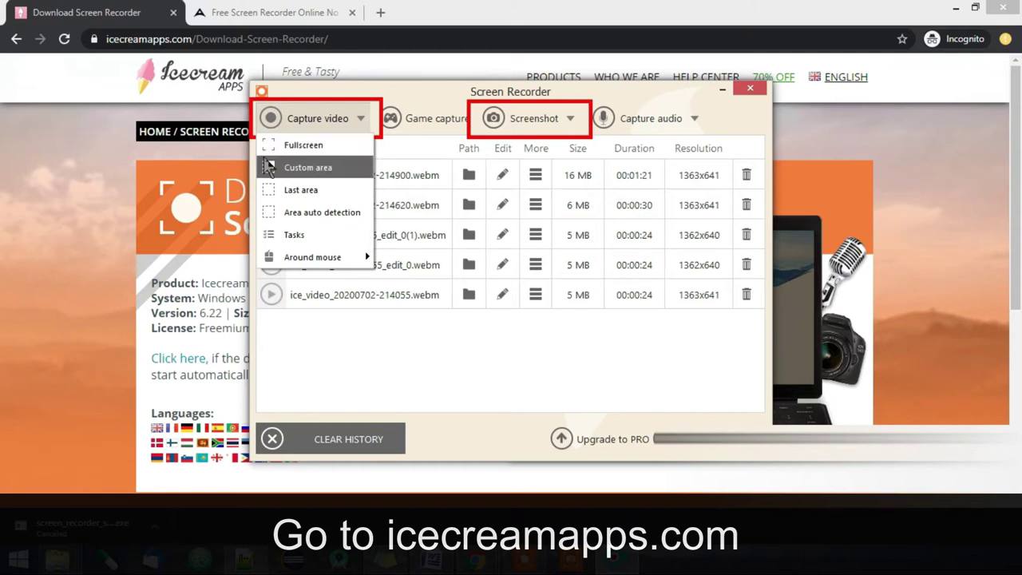
pyautogui.click(291, 145)
pyautogui.click(559, 359)
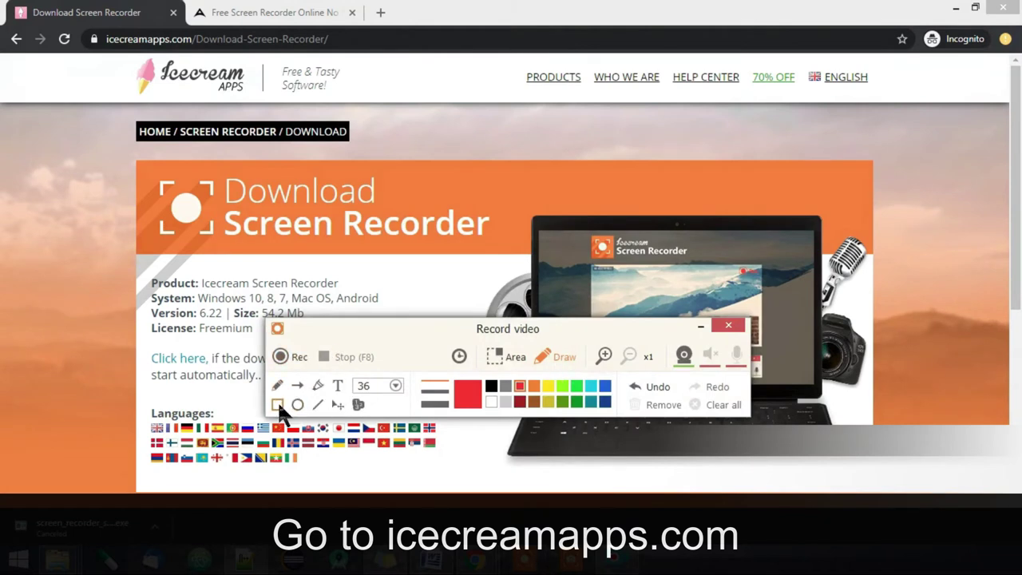
# Box the product details in red and place numbered markers 1–4 around the laptop image
pyautogui.moveTo(272, 331); pyautogui.dragTo(298, 342)
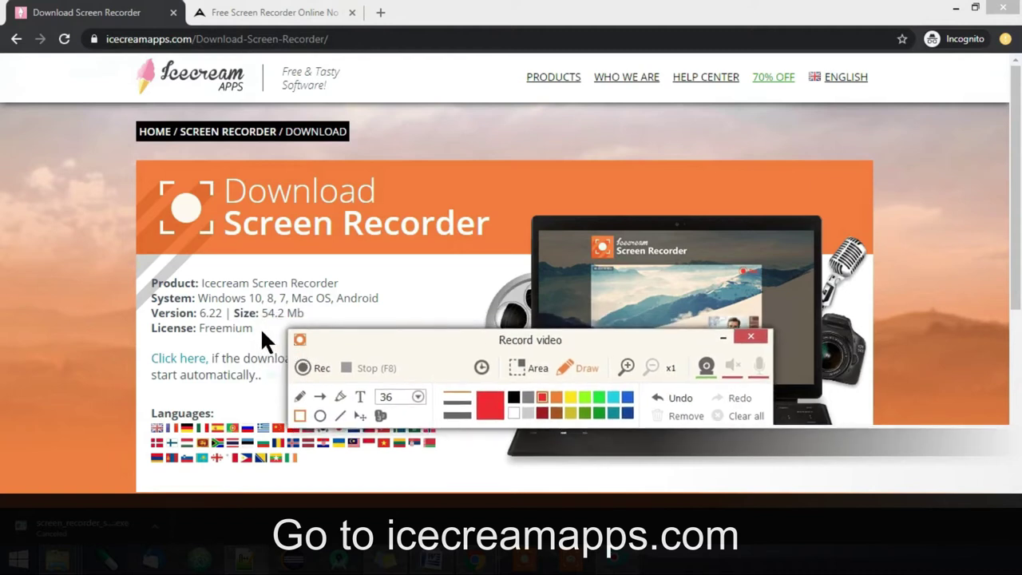
pyautogui.moveTo(313, 256); pyautogui.dragTo(434, 312)
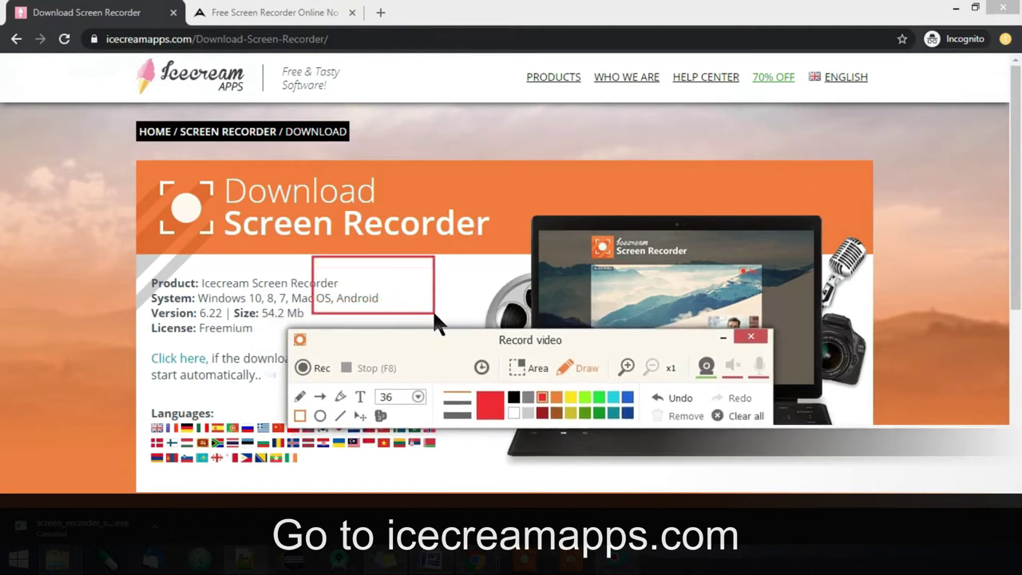
pyautogui.click(381, 416)
pyautogui.click(510, 245)
pyautogui.click(442, 192)
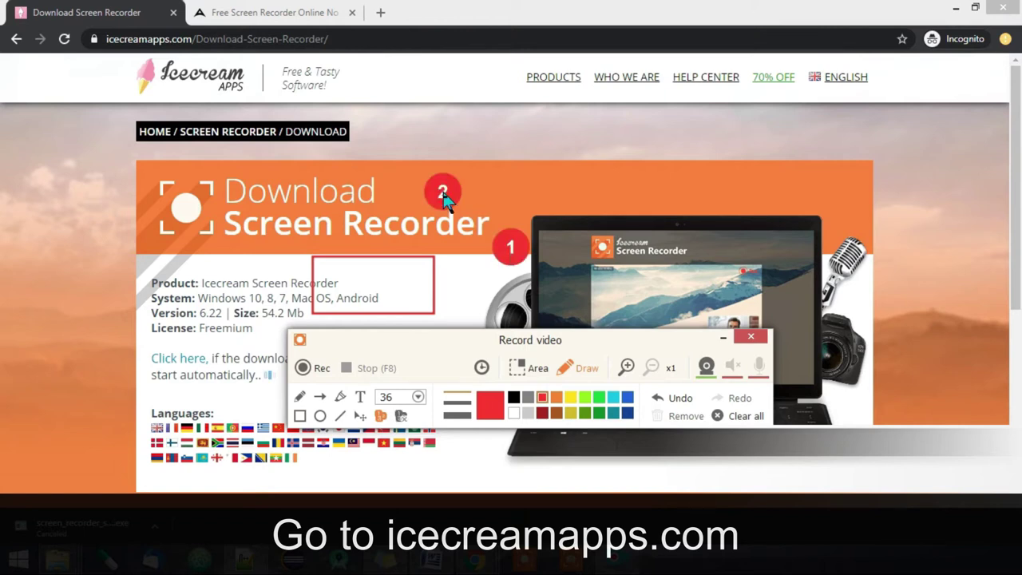
pyautogui.click(702, 207)
pyautogui.click(556, 196)
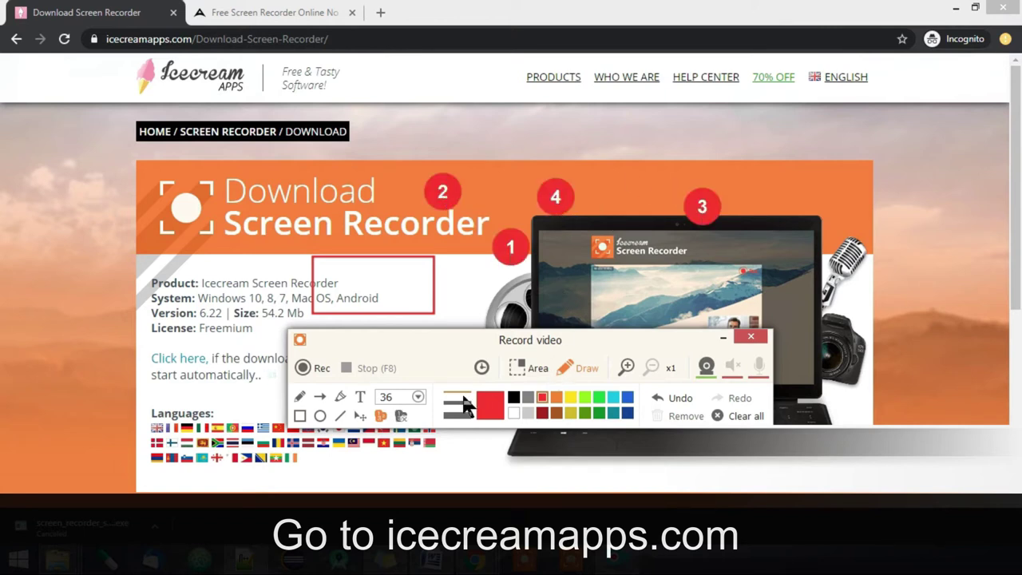
# Highlight the Download Screen Recorder heading, circle the banner logo, and draw an arrow toward Click here
pyautogui.click(340, 397)
pyautogui.moveTo(231, 189)
pyautogui.mouseDown()
pyautogui.moveTo(314, 192)
pyautogui.moveTo(395, 228)
pyautogui.moveTo(413, 250)
pyautogui.mouseUp()
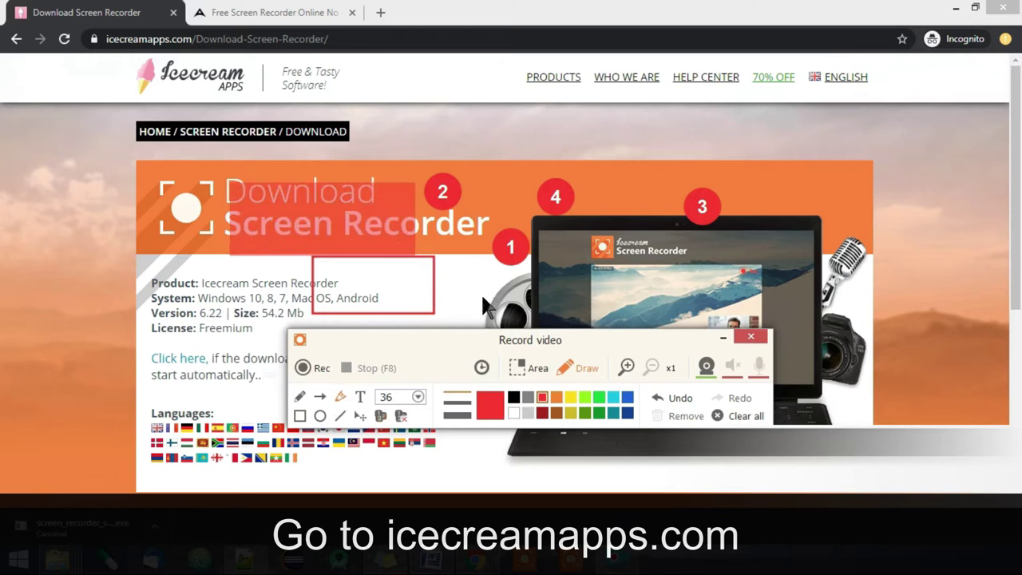
pyautogui.click(320, 415)
pyautogui.moveTo(141, 162); pyautogui.dragTo(264, 284)
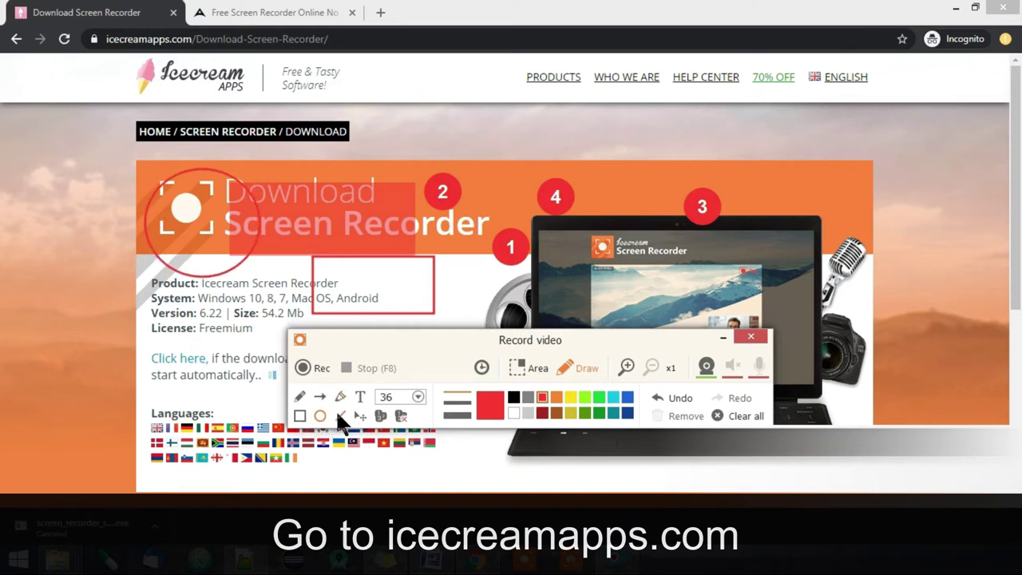
pyautogui.click(318, 397)
pyautogui.moveTo(171, 412); pyautogui.dragTo(213, 349)
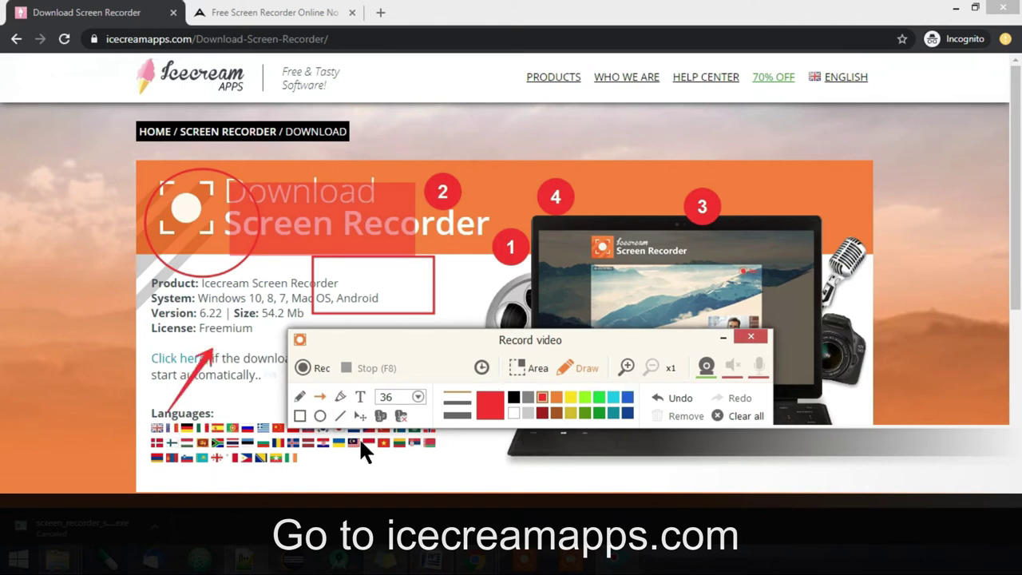
# Draw a medium-thickness arrow from marker 4 onto the laptop screen, then clear all annotations
pyautogui.click(460, 404)
pyautogui.moveTo(560, 227)
pyautogui.mouseDown()
pyautogui.moveTo(603, 268)
pyautogui.moveTo(692, 312)
pyautogui.mouseUp()
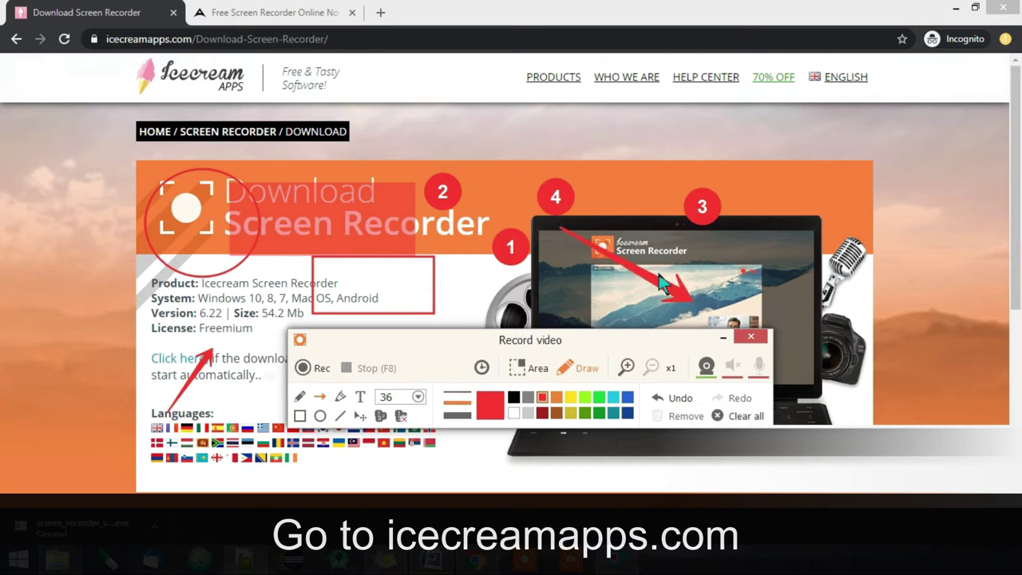
pyautogui.click(743, 416)
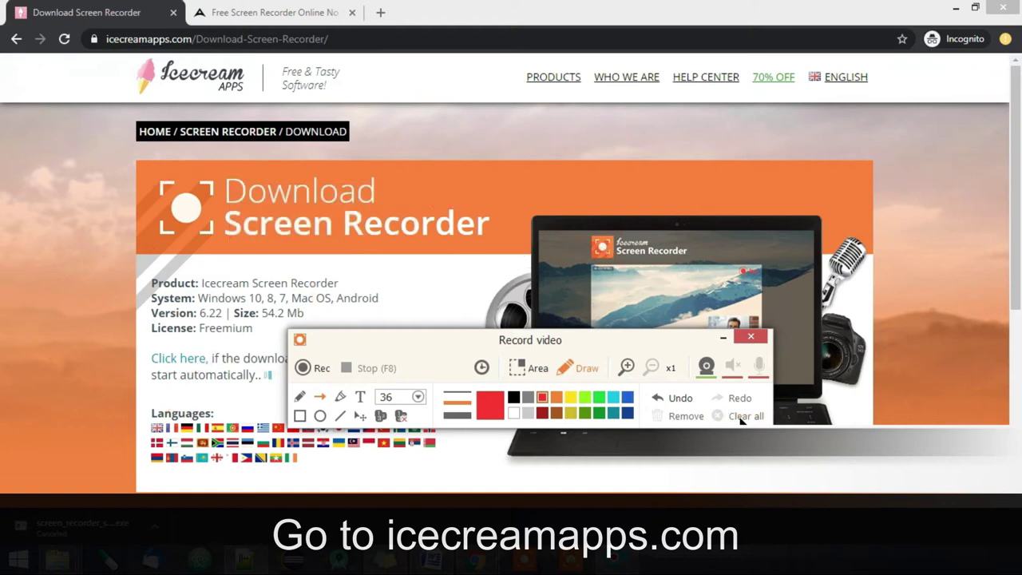
# Record about 19 seconds of the screen, then stop the recording
pyautogui.click(302, 368)
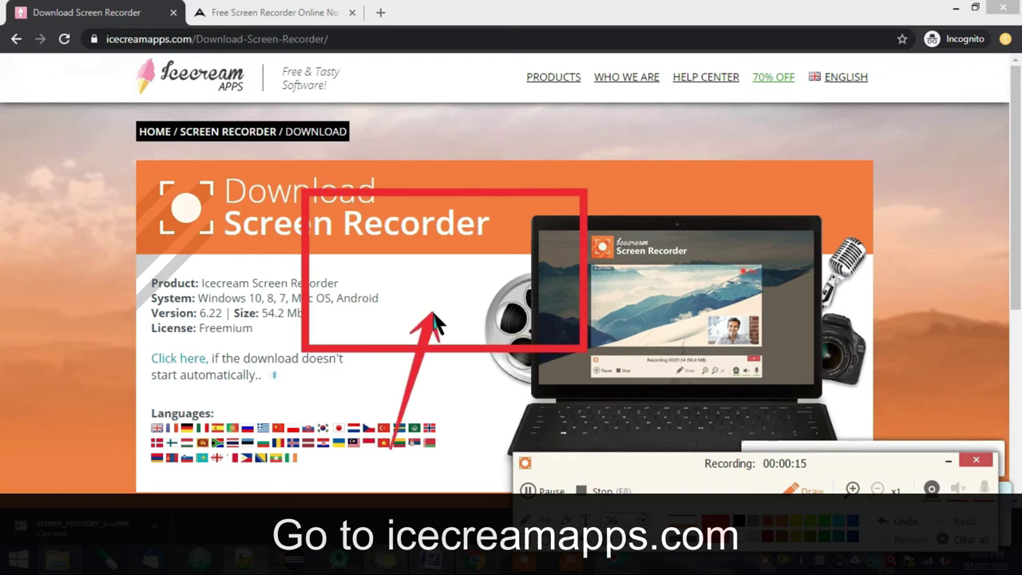
pyautogui.click(584, 492)
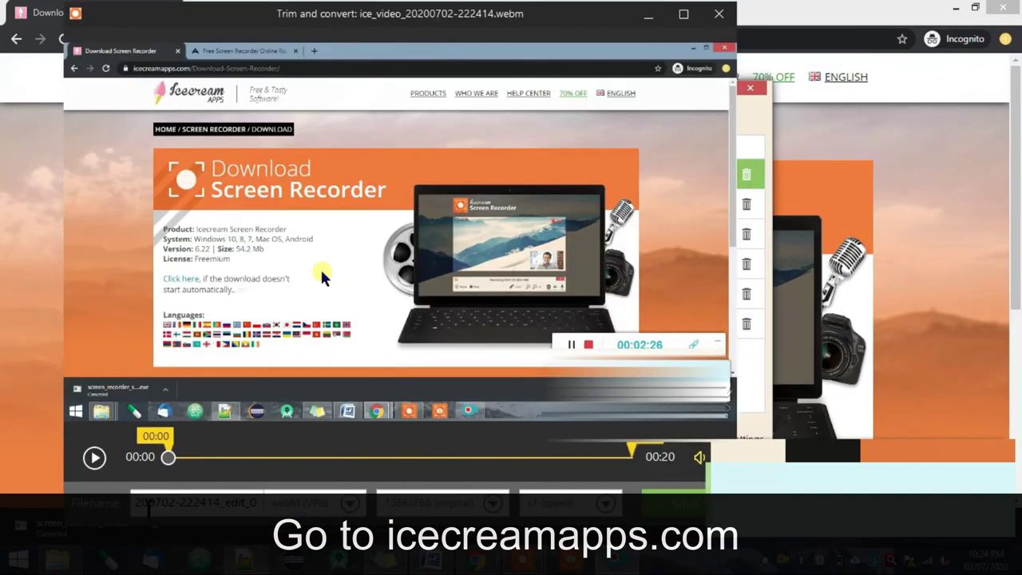
pyautogui.doubleClick(148, 503)
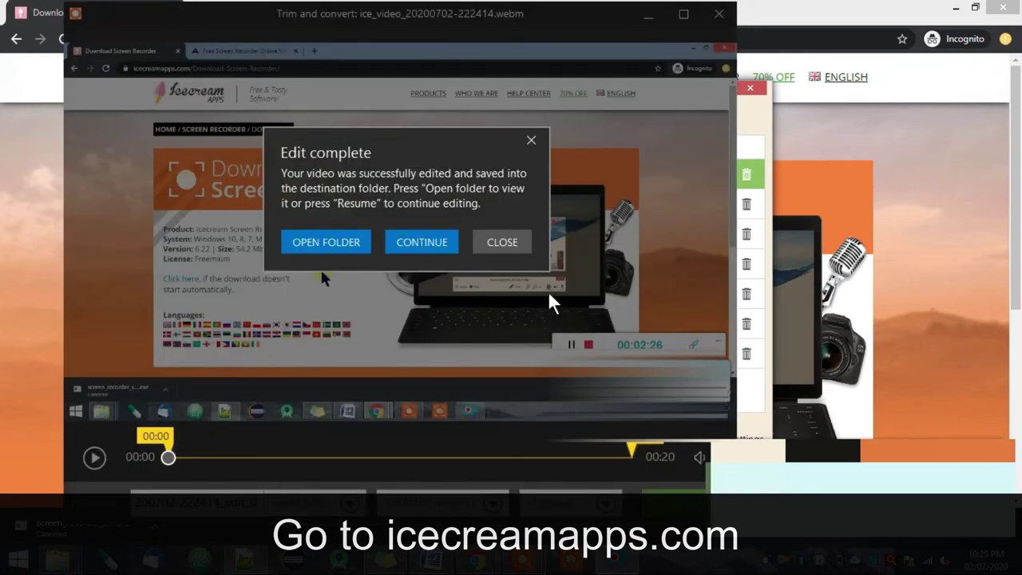
pyautogui.click(354, 244)
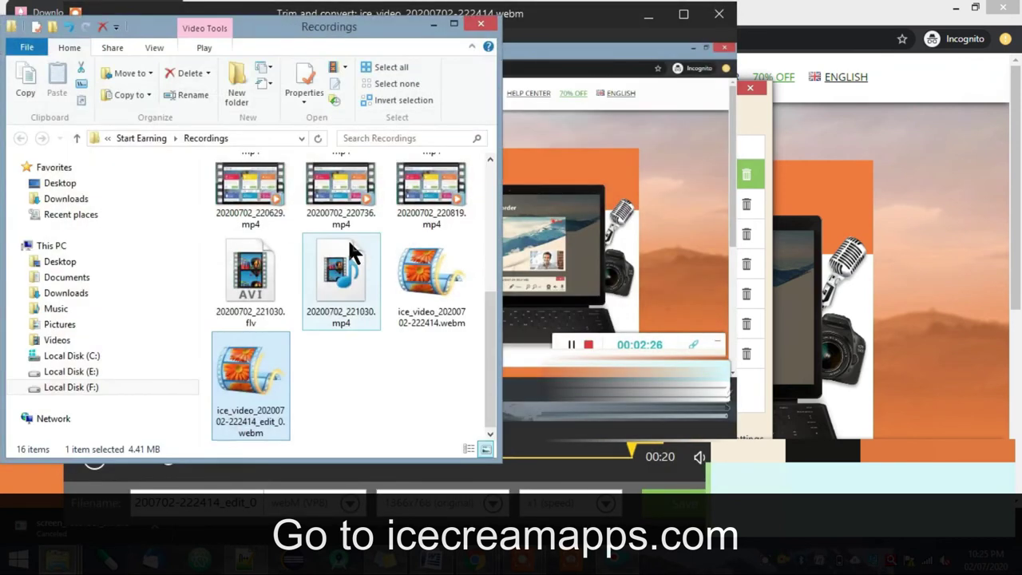
pyautogui.rightClick(257, 390)
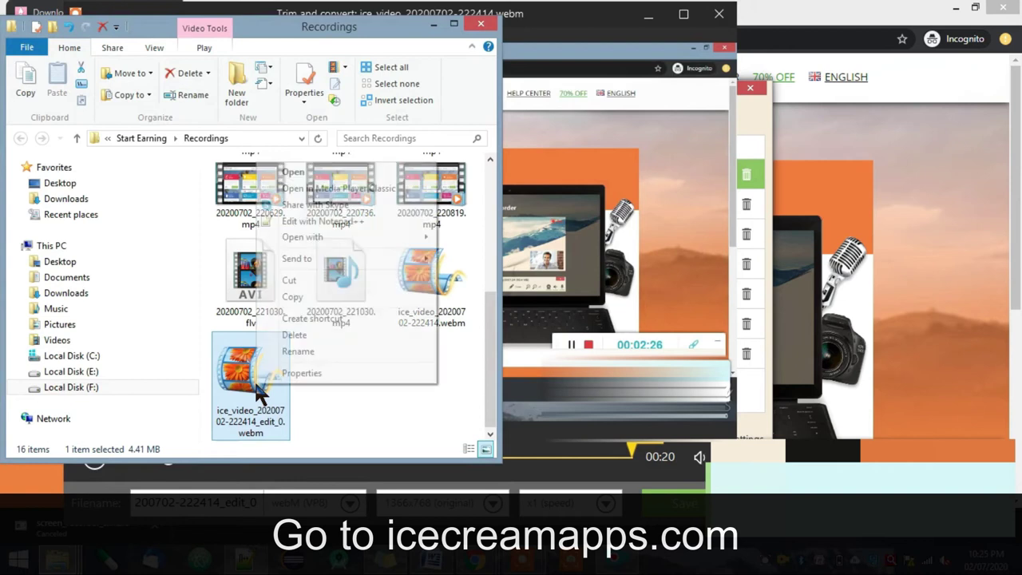
pyautogui.click(385, 184)
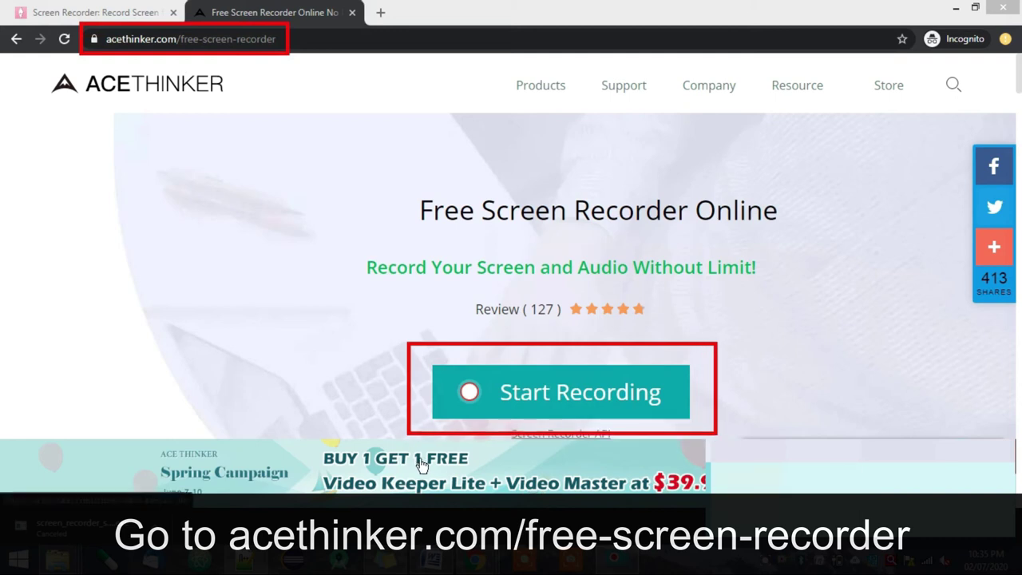
# Launch the online recorder and outline its launcher, record, capture-area and more-options controls in red
pyautogui.click(466, 409)
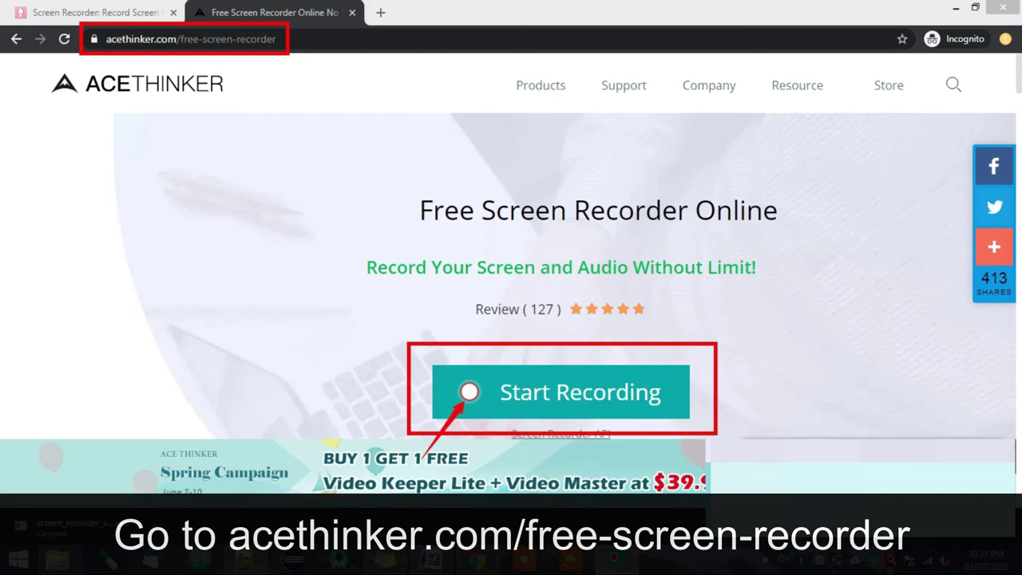
pyautogui.moveTo(428, 117); pyautogui.dragTo(621, 166)
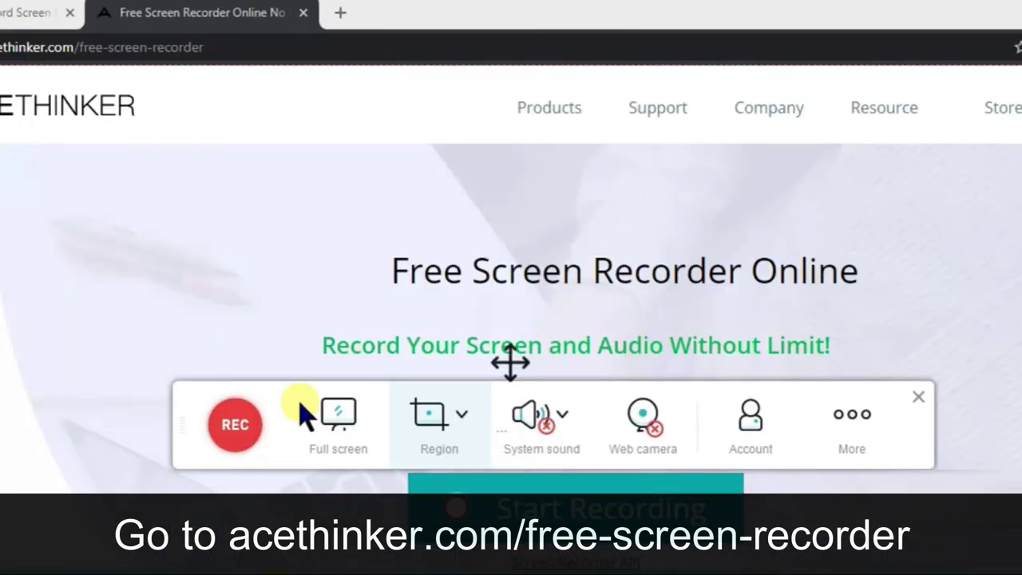
pyautogui.moveTo(183, 389)
pyautogui.mouseDown()
pyautogui.moveTo(283, 445)
pyautogui.moveTo(283, 464)
pyautogui.mouseUp()
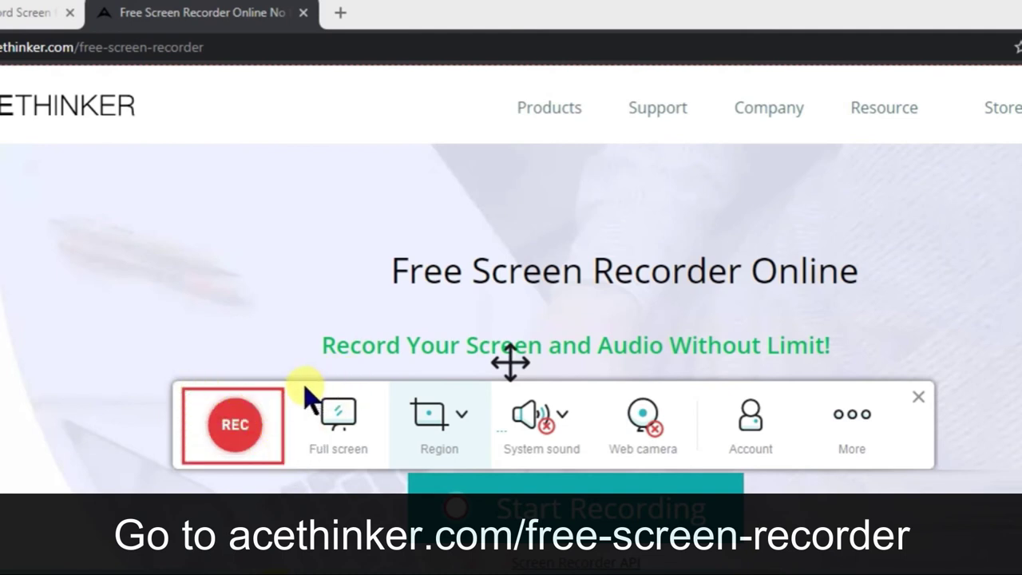
pyautogui.moveTo(392, 387); pyautogui.dragTo(481, 465)
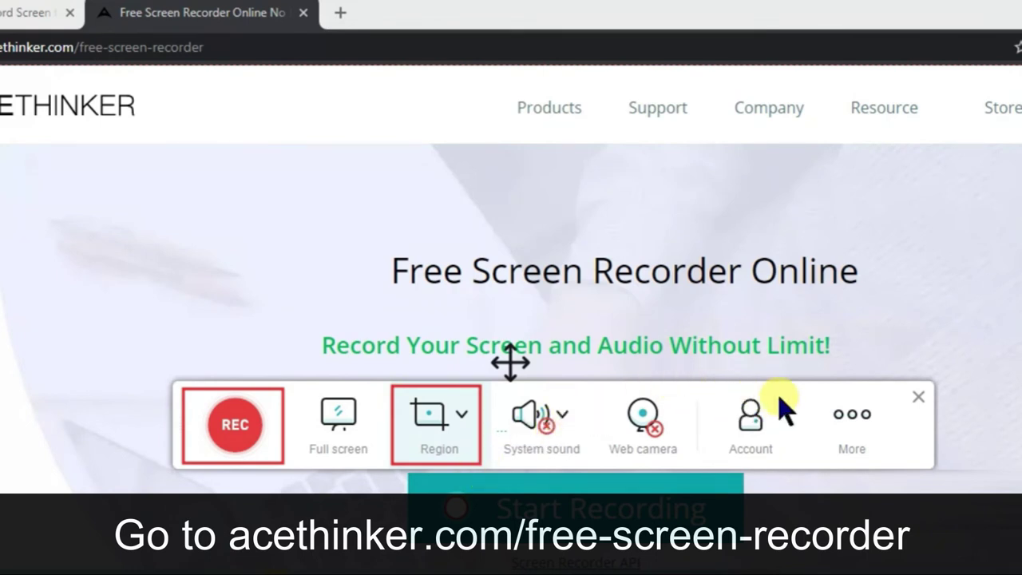
pyautogui.moveTo(804, 391); pyautogui.dragTo(893, 457)
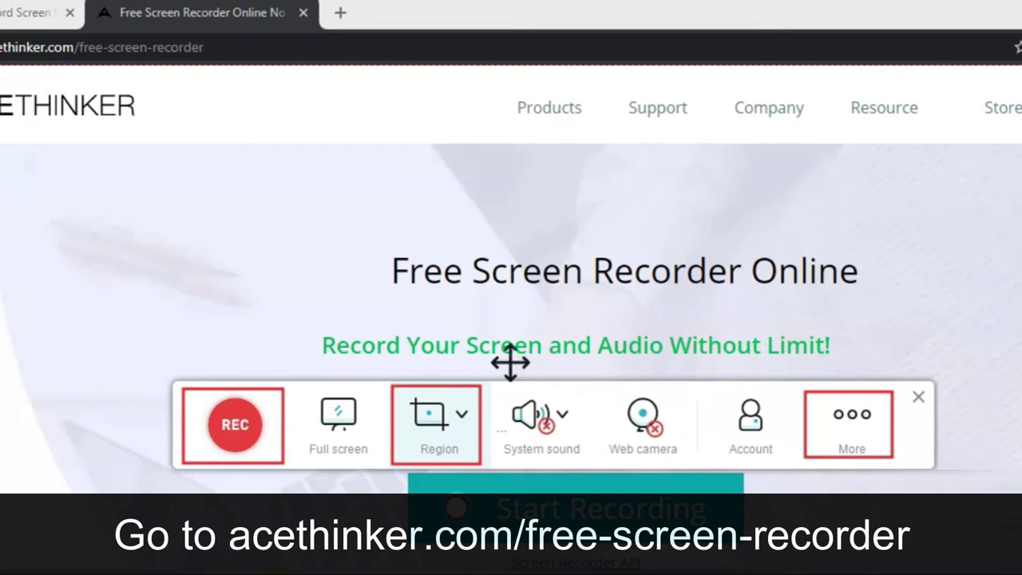
# Check the available Region resolutions, then open Settings showing MP4, H264 and Balance mode
pyautogui.click(462, 414)
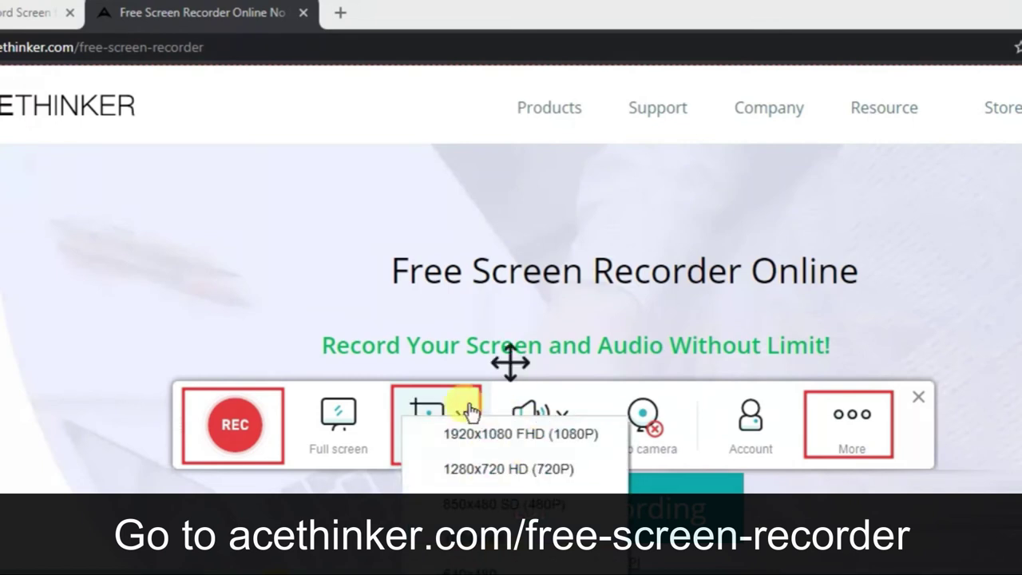
pyautogui.click(856, 434)
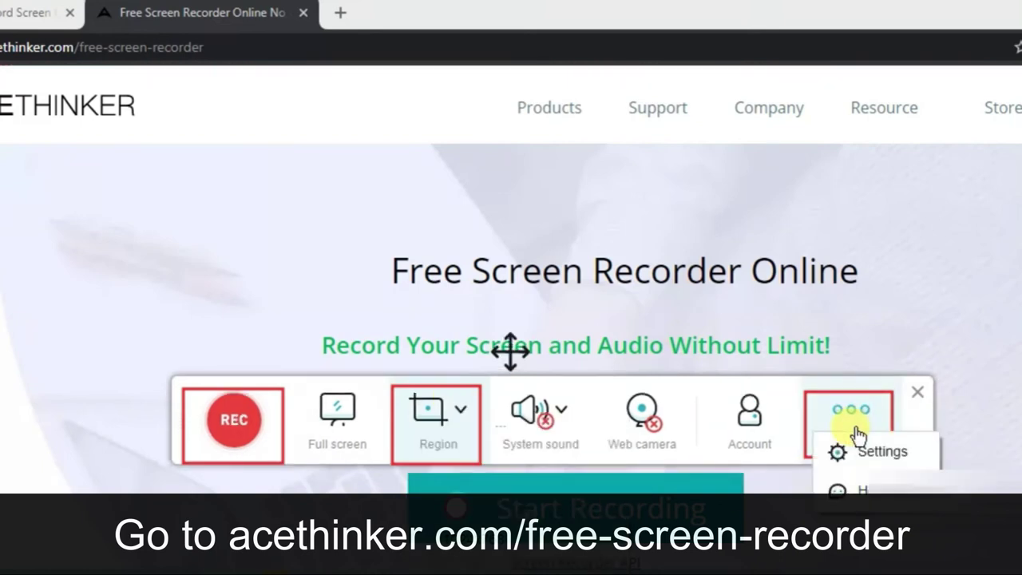
pyautogui.click(871, 457)
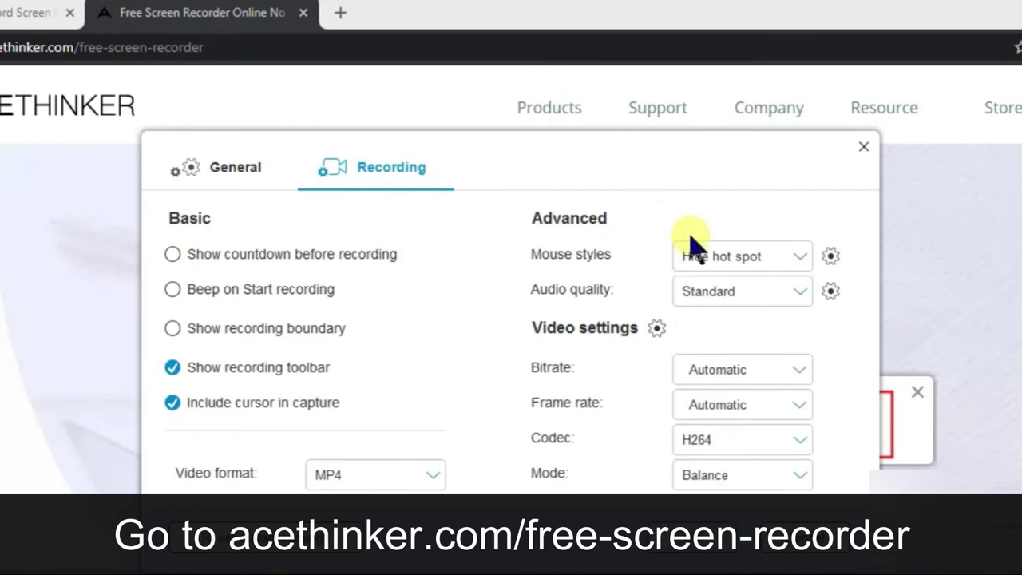
# View the General page of the recorder settings
pyautogui.click(239, 176)
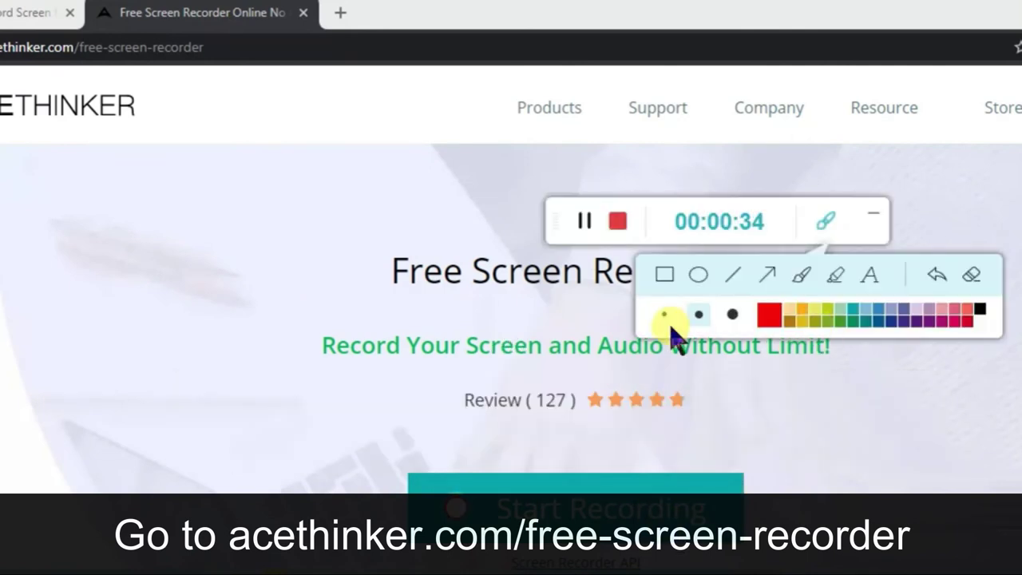
# While recording, draw a red box over the page title and a red arrow pointing at the slogan
pyautogui.click(666, 276)
pyautogui.moveTo(383, 271); pyautogui.dragTo(494, 345)
pyautogui.moveTo(562, 413); pyautogui.dragTo(561, 413)
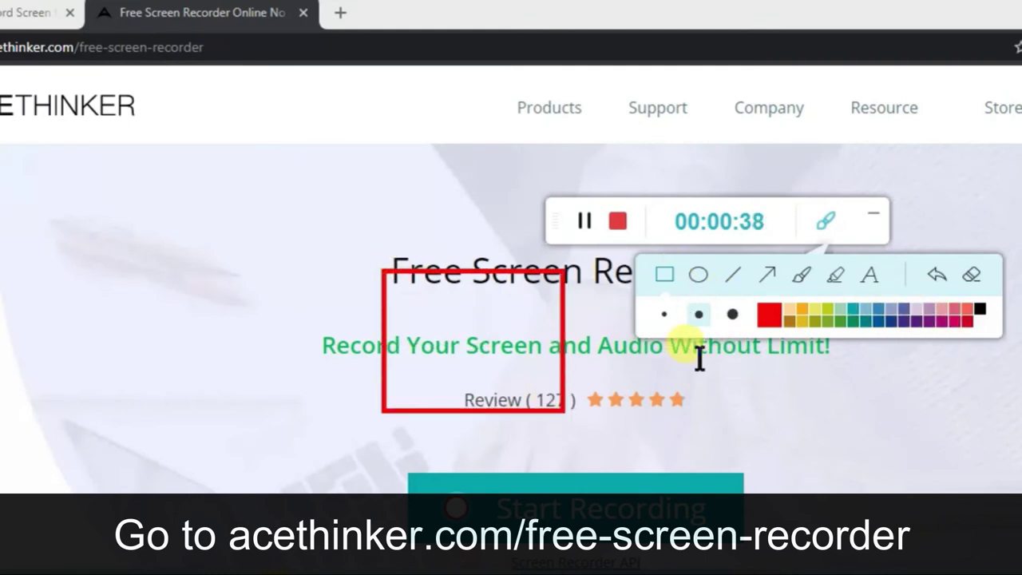
pyautogui.click(766, 275)
pyautogui.moveTo(631, 462); pyautogui.dragTo(697, 354)
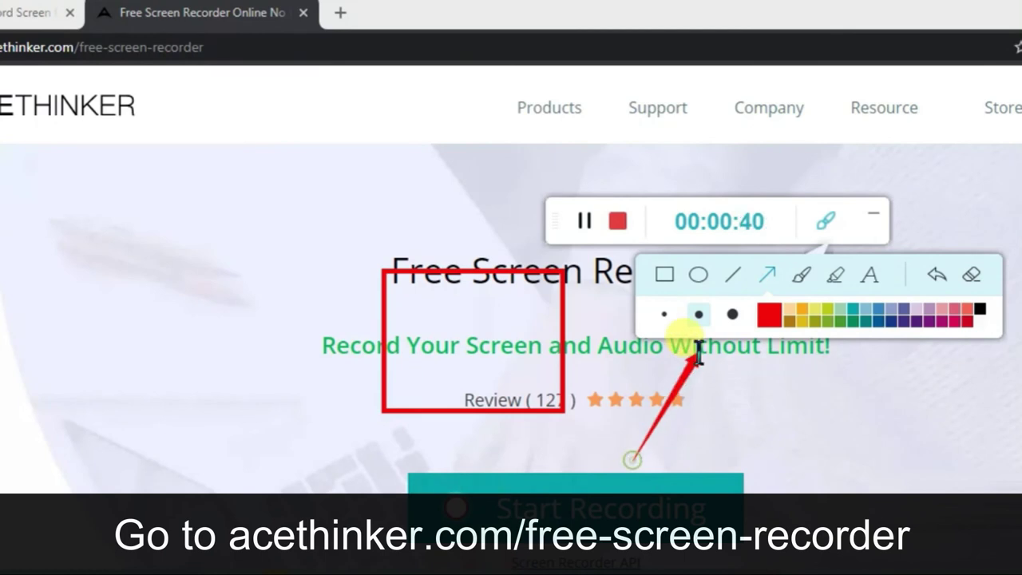
pyautogui.click(802, 276)
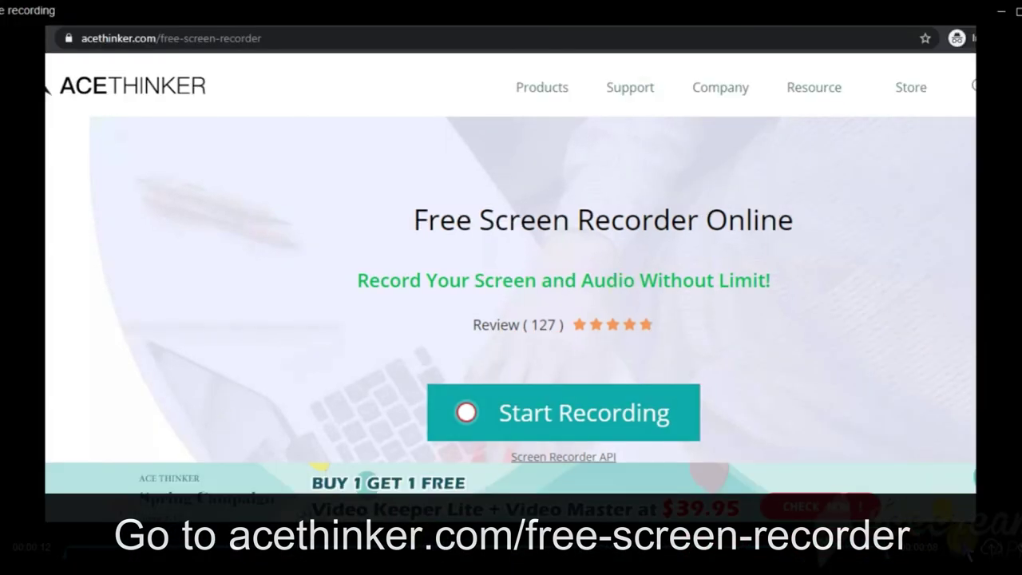
# Save the previewed clip as the video file 20200702_224241.mp4
pyautogui.click(960, 553)
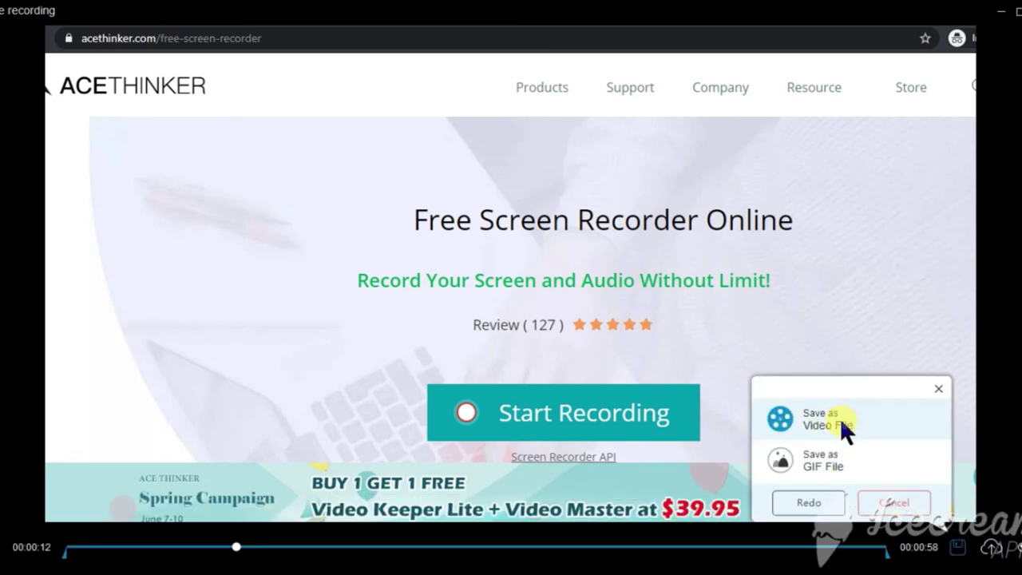
pyautogui.click(840, 418)
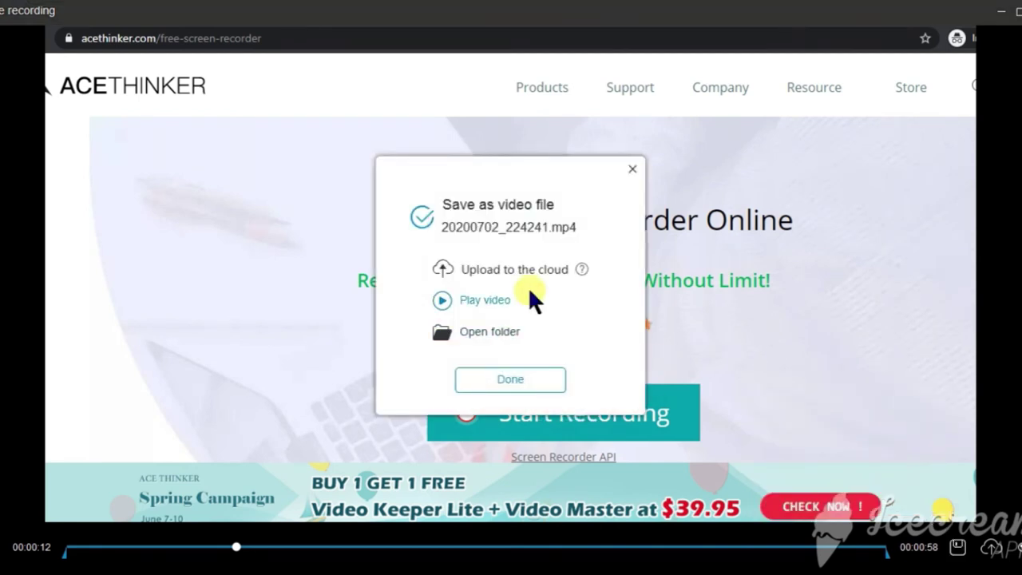